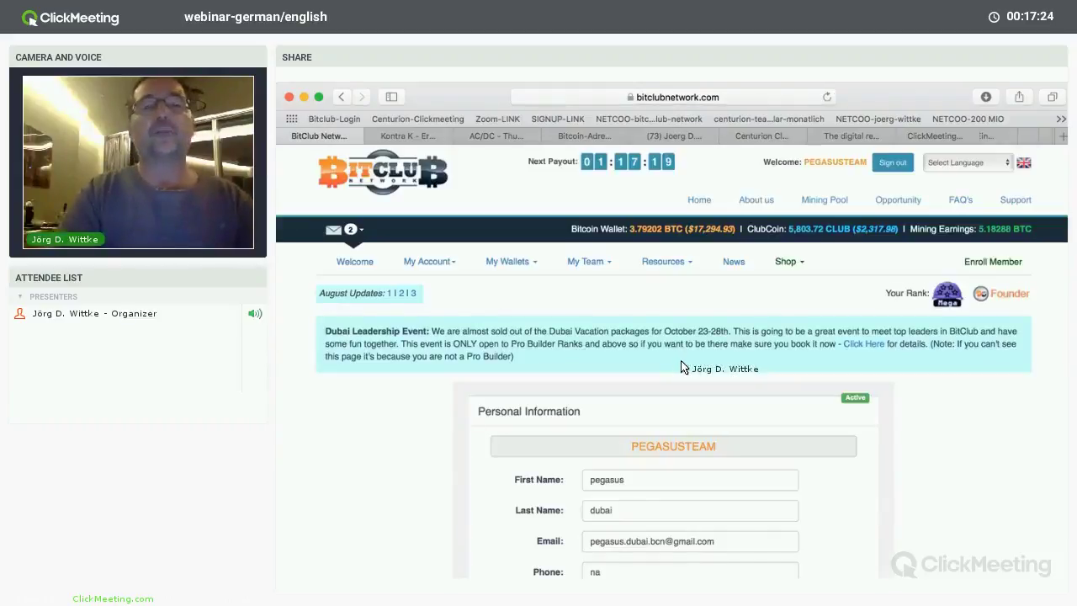
pyautogui.scroll(-4, 680, 365)
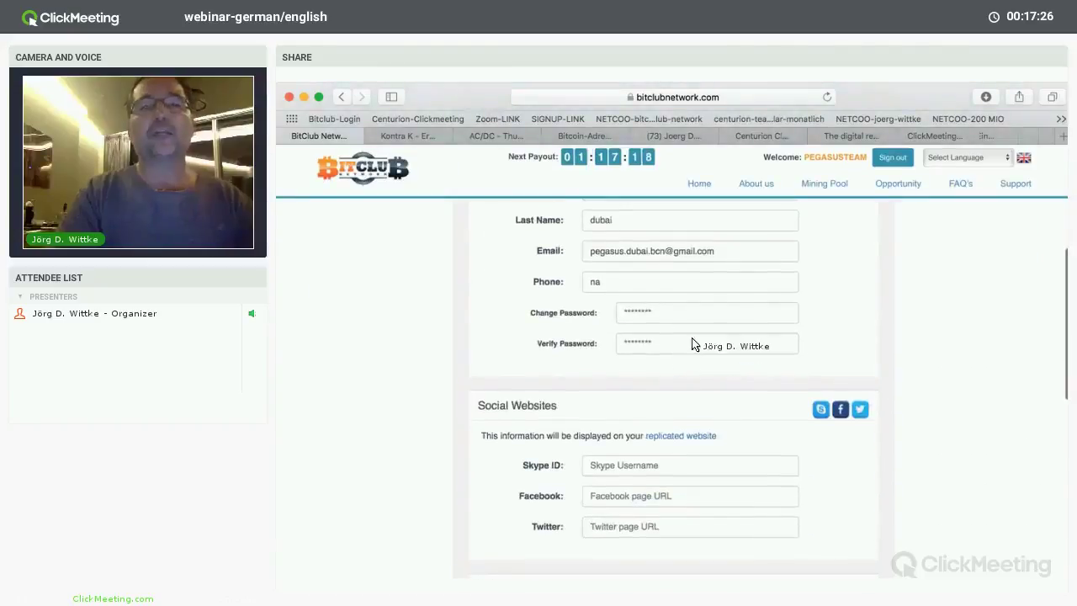
pyautogui.scroll(2, 691, 344)
pyautogui.scroll(2, 680, 359)
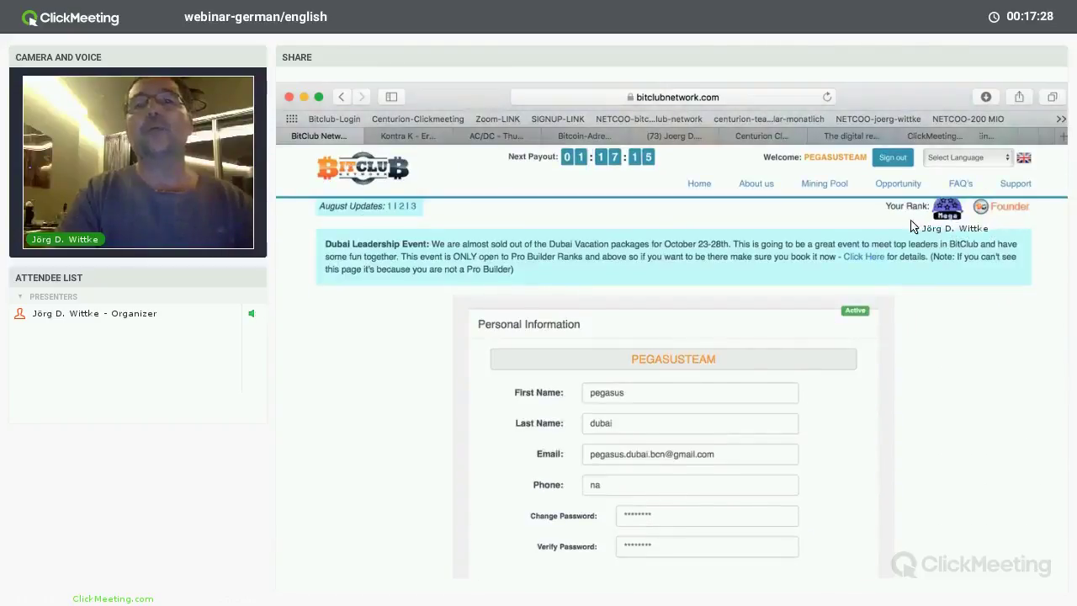
pyautogui.scroll(1, 680, 358)
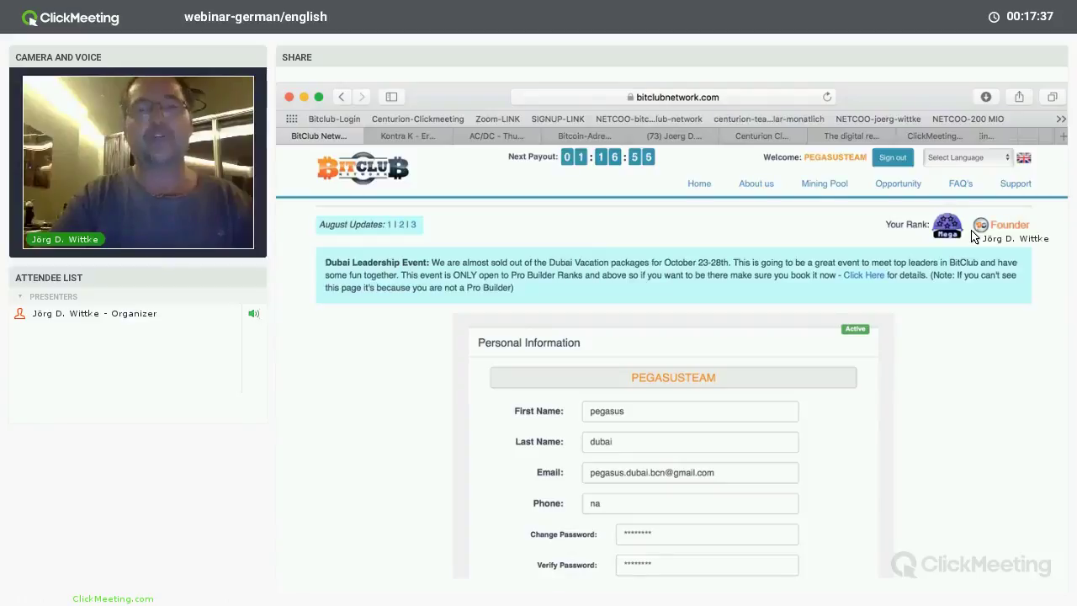
pyautogui.scroll(-2, 972, 236)
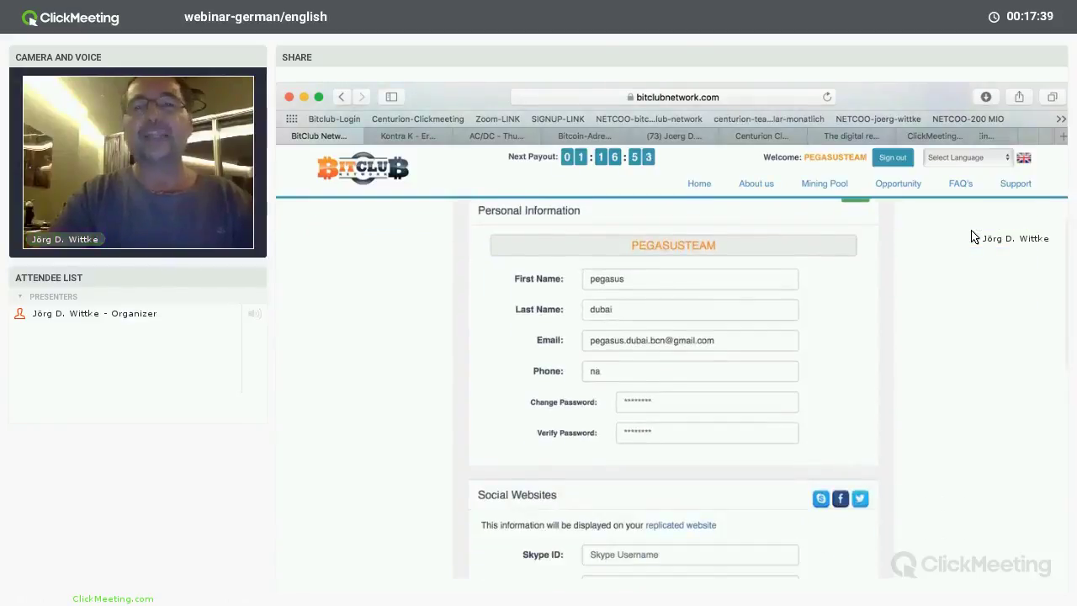
pyautogui.scroll(1, 972, 237)
pyautogui.scroll(-5, 973, 237)
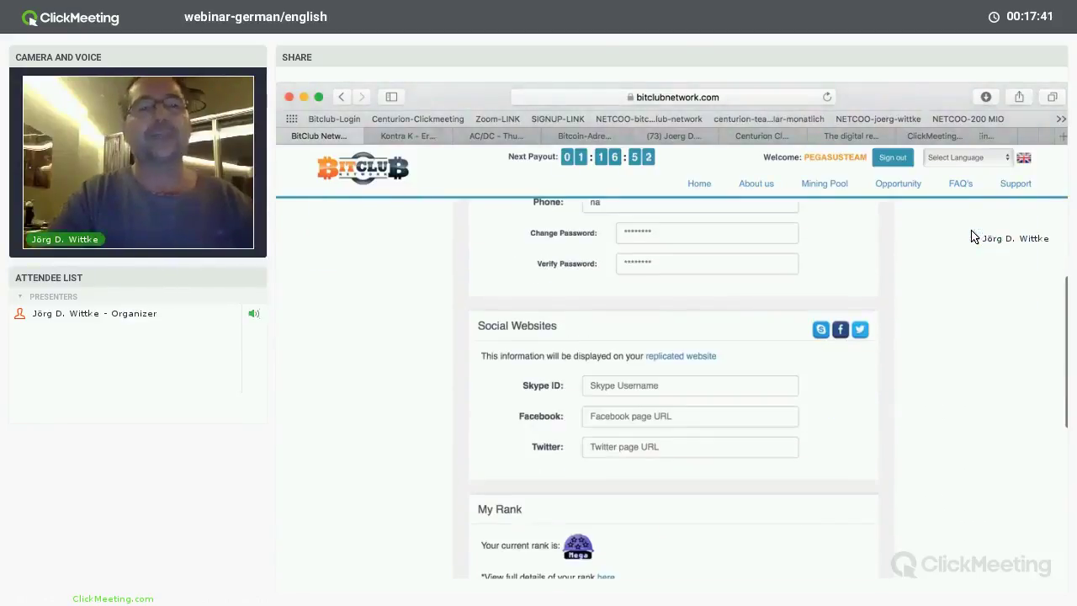
pyautogui.scroll(-2, 972, 237)
pyautogui.scroll(-2, 972, 236)
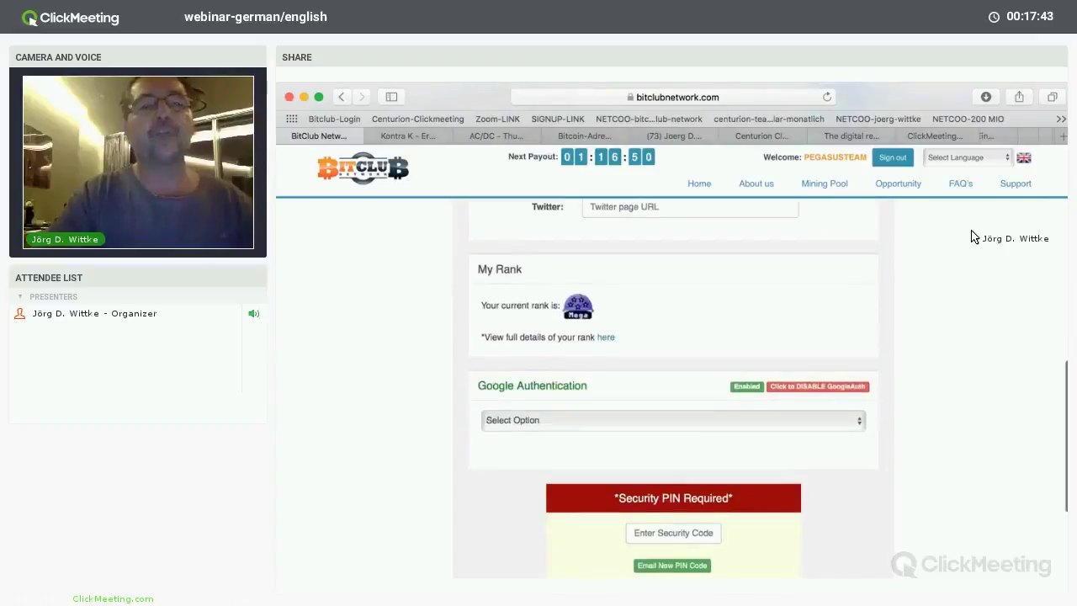
pyautogui.scroll(-3, 972, 237)
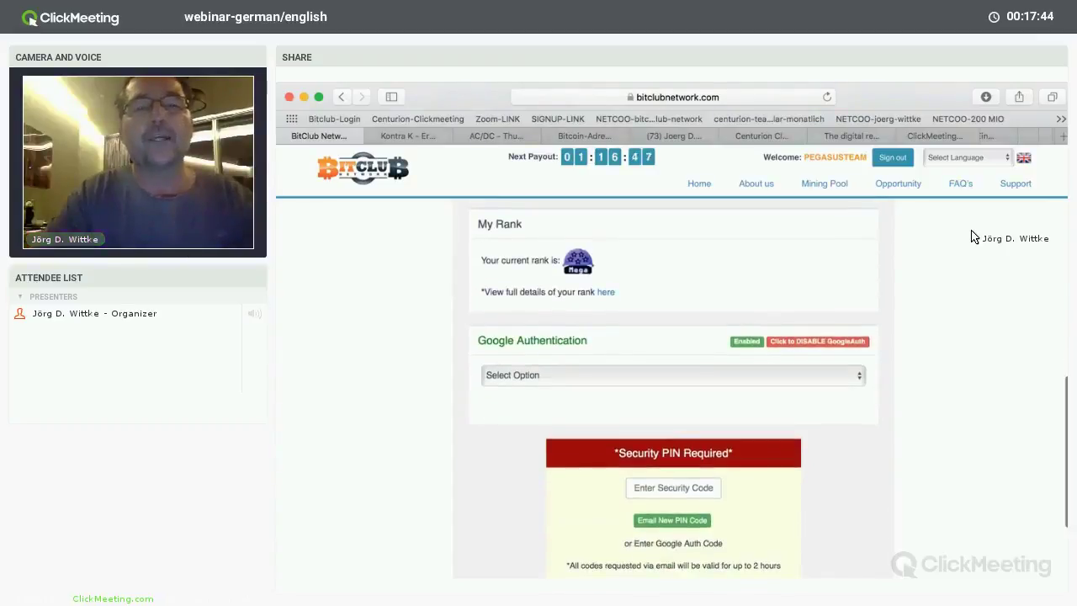
pyautogui.scroll(3, 972, 236)
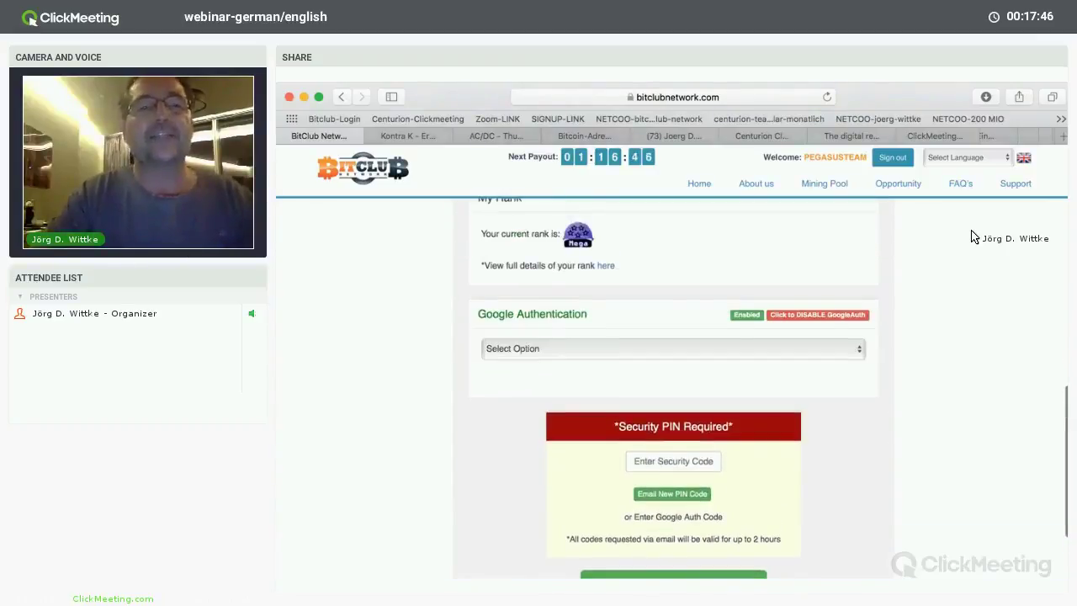
pyautogui.scroll(-3, 484, 265)
pyautogui.scroll(-1, 496, 244)
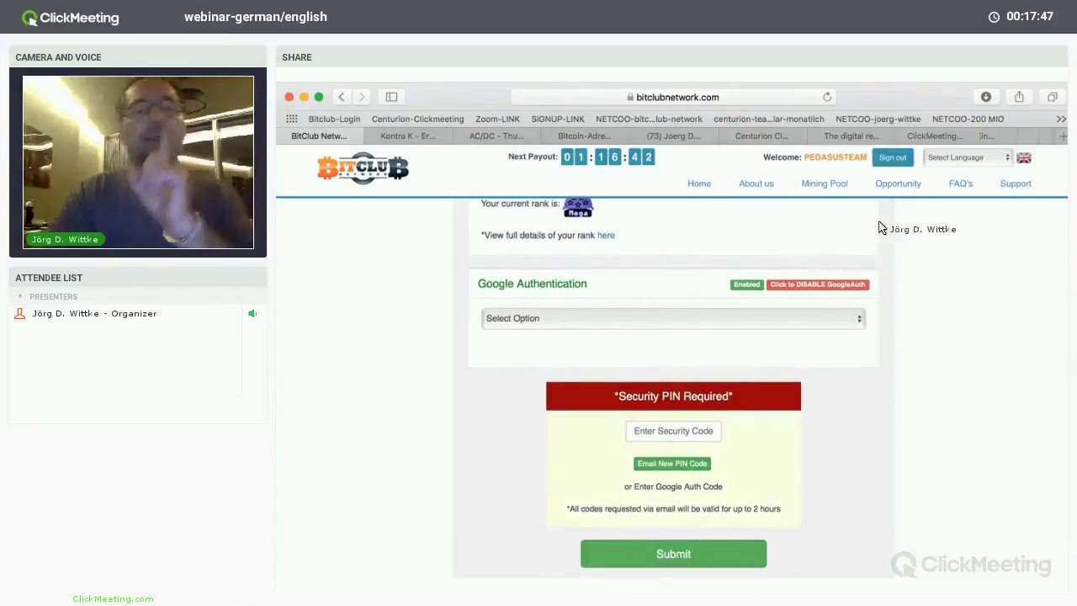
pyautogui.scroll(10, 841, 219)
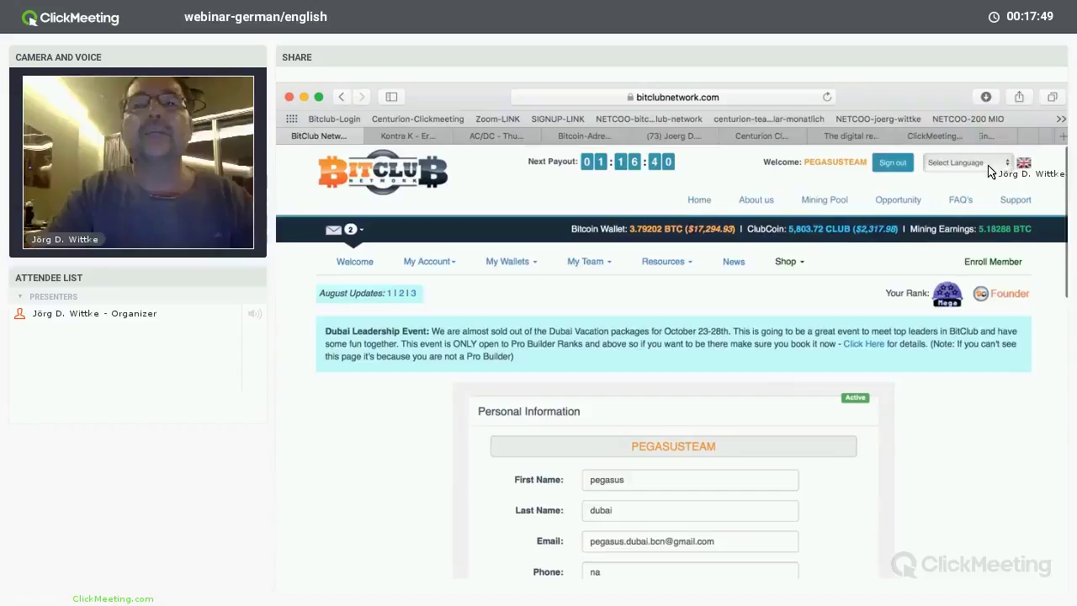
# - Keep the site language as English and open the My Account options
pyautogui.click(976, 165)
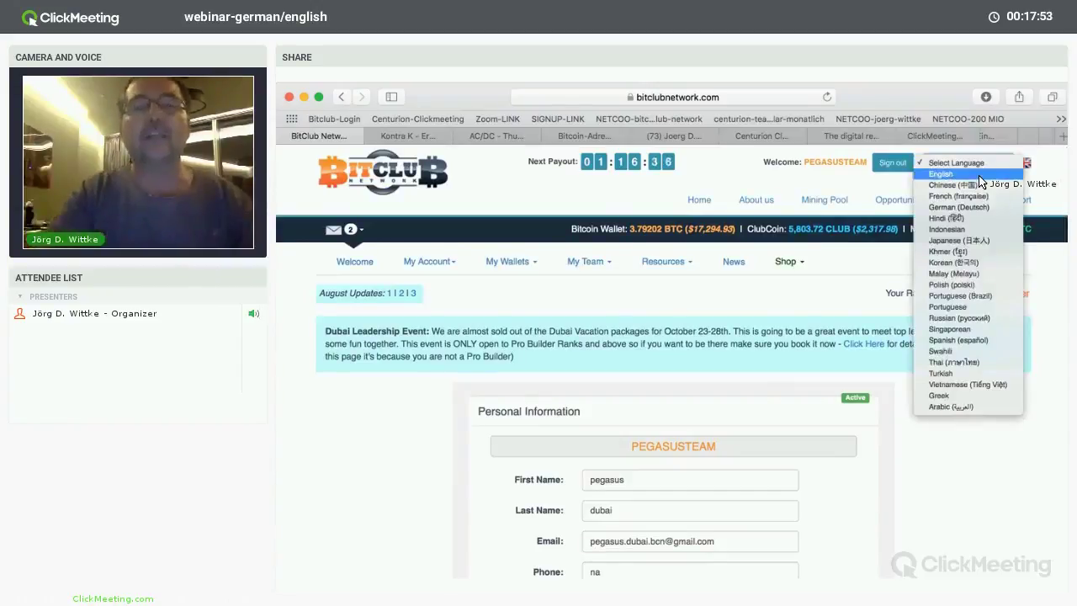
pyautogui.click(444, 268)
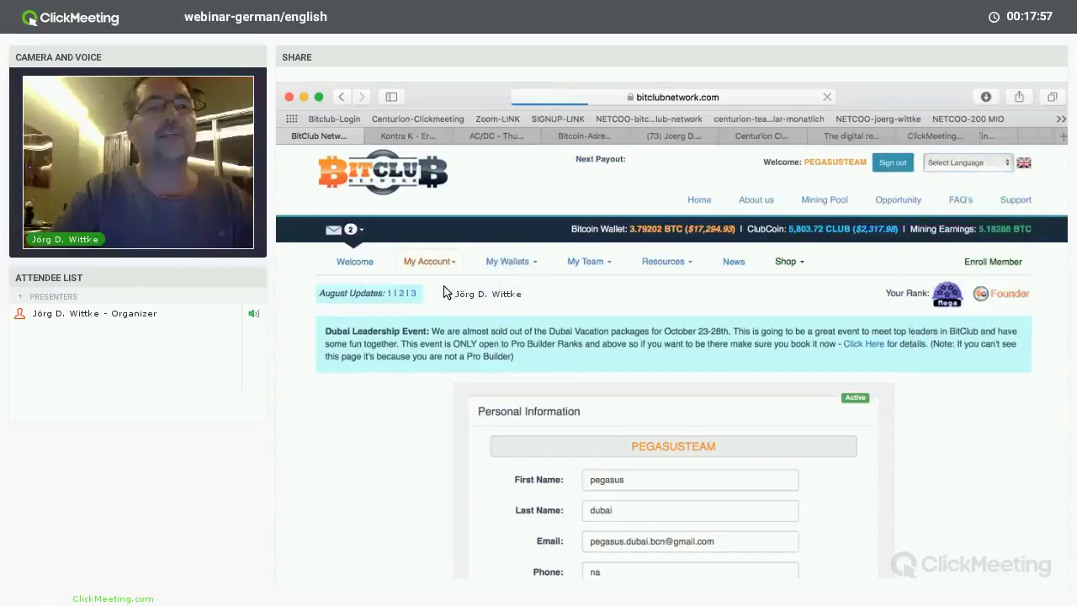
pyautogui.click(429, 263)
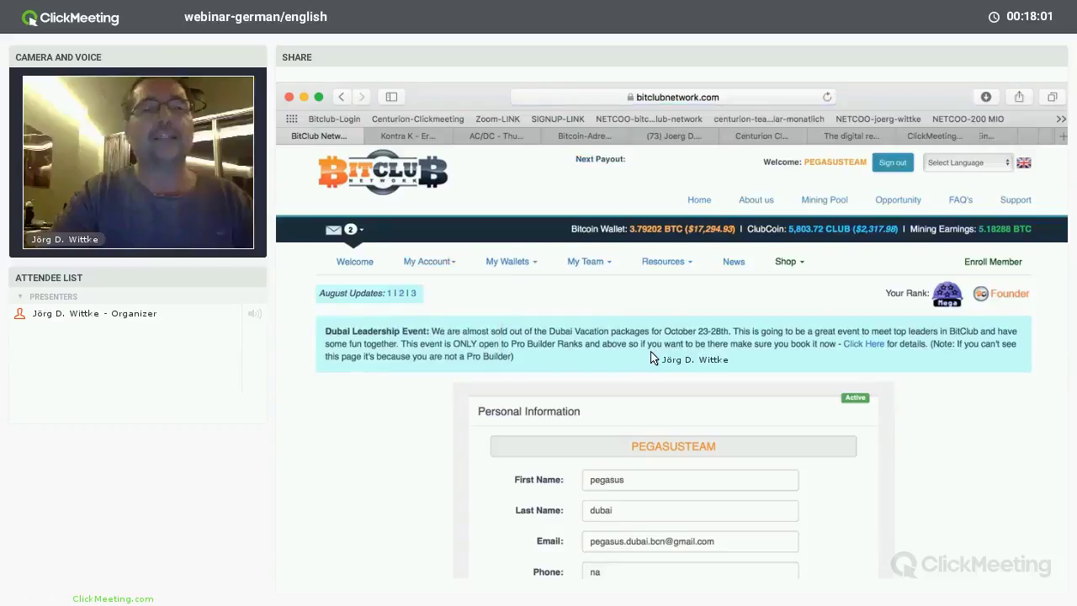
# - At Google Authentication, choose Enter Security Code and expand the Enable/Disable option list
pyautogui.scroll(-5, 651, 358)
pyautogui.scroll(-7, 652, 360)
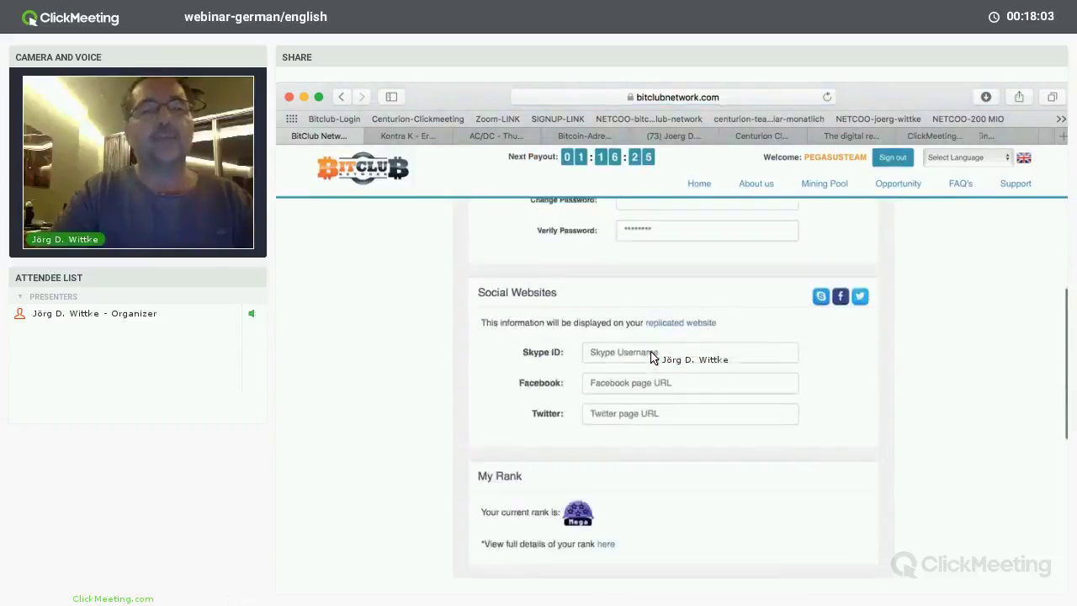
pyautogui.scroll(-6, 673, 379)
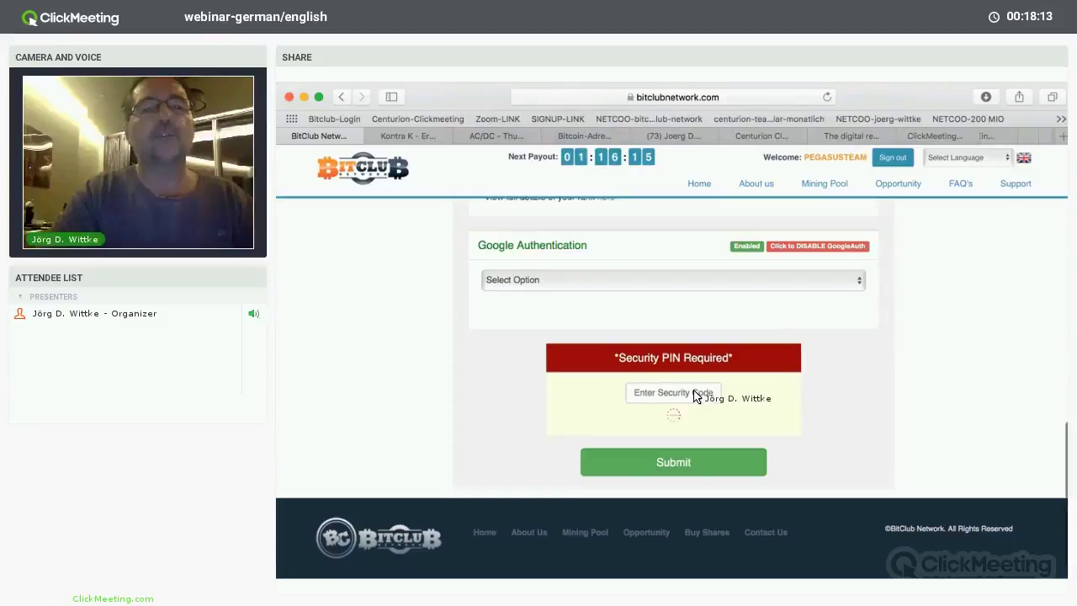
pyautogui.scroll(2, 846, 346)
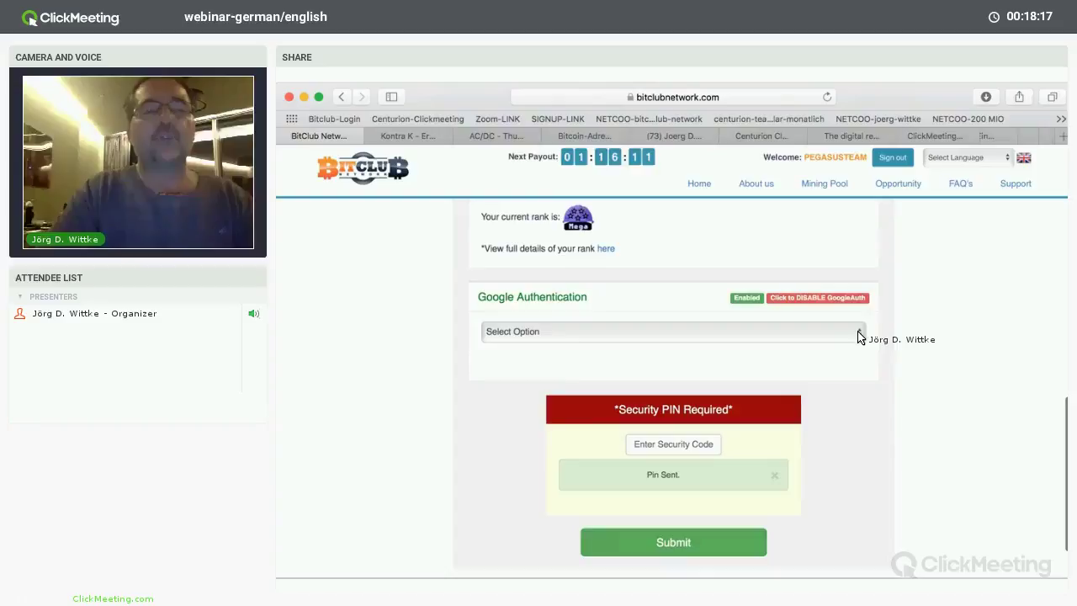
pyautogui.click(674, 452)
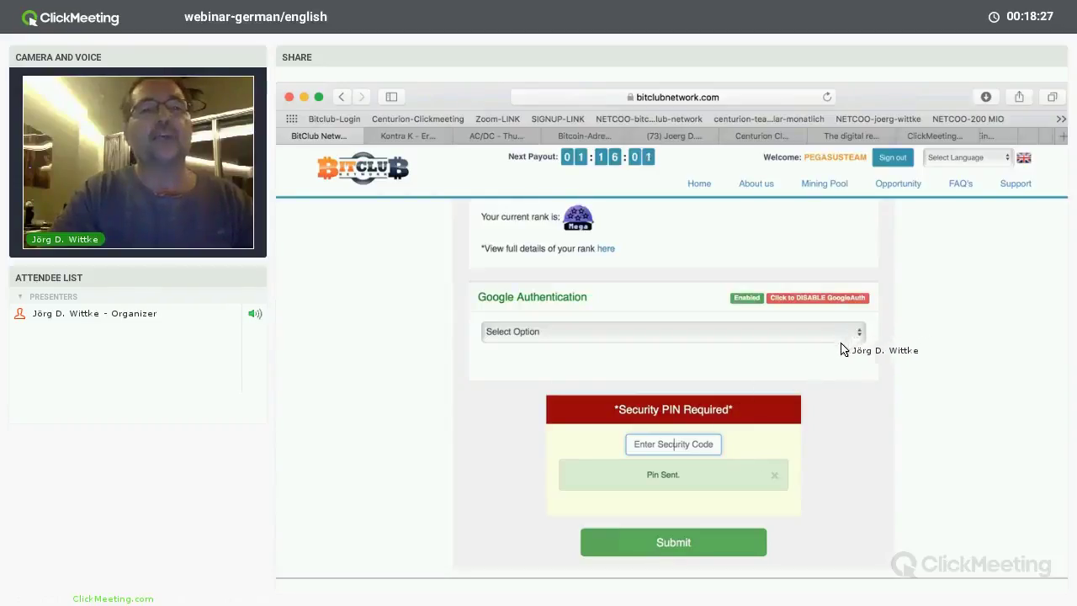
pyautogui.click(838, 347)
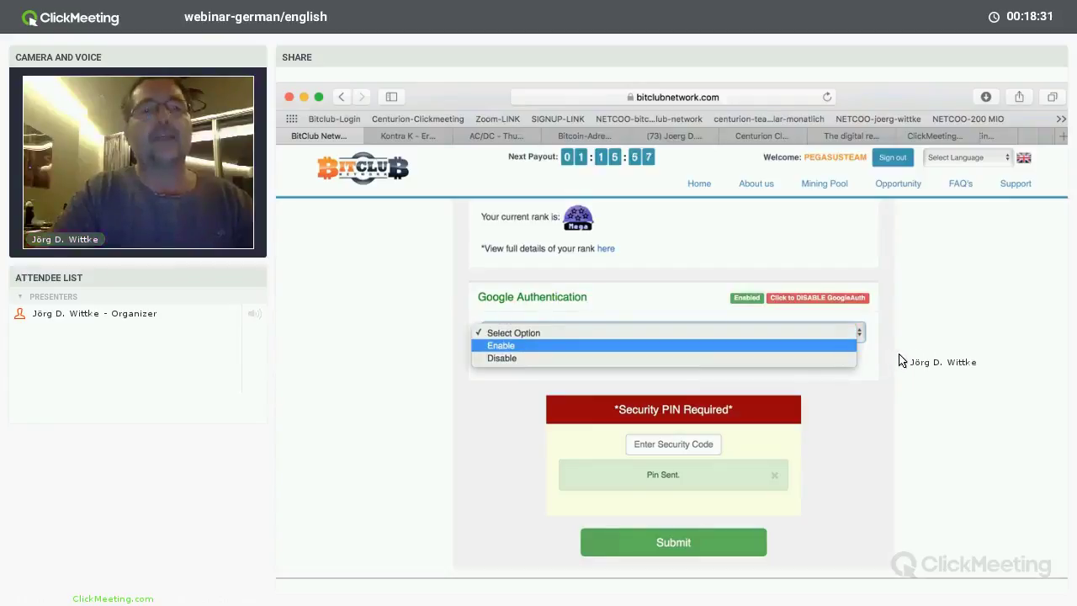
pyautogui.press('Return')
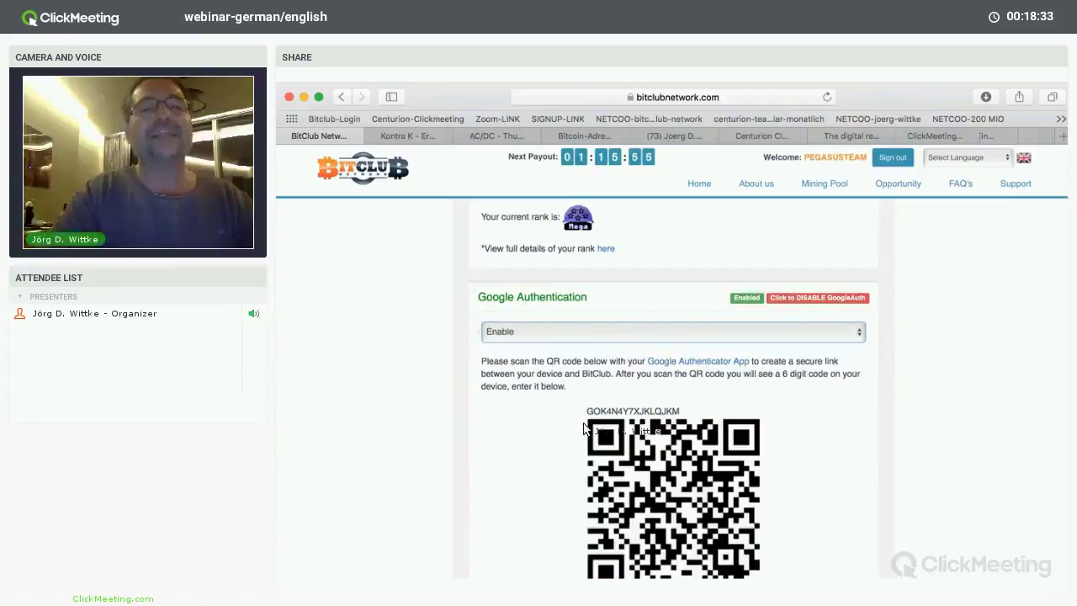
pyautogui.scroll(-3, 810, 362)
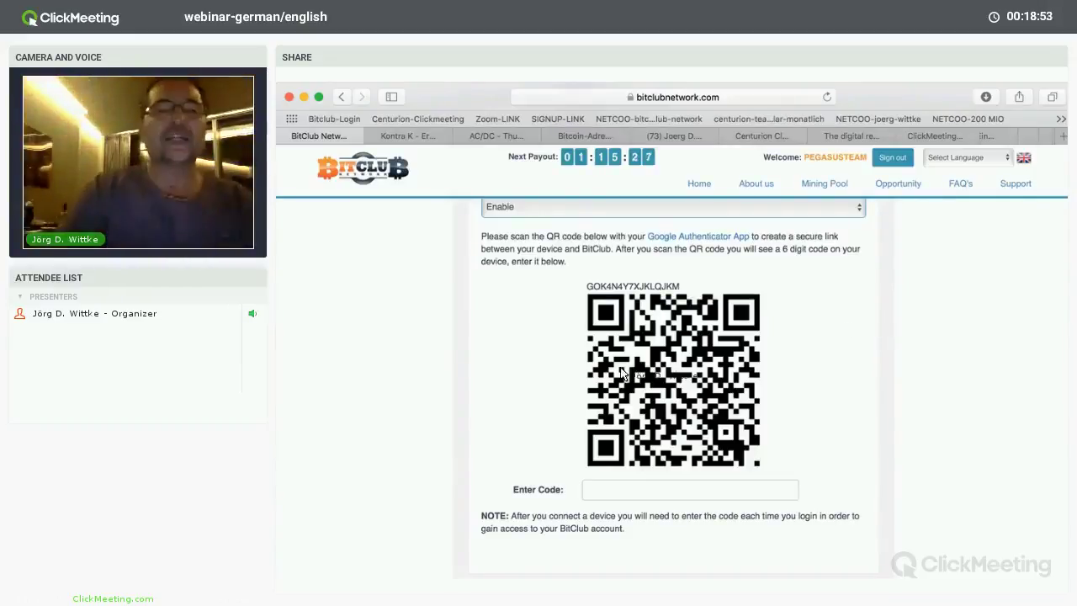
pyautogui.scroll(-2, 594, 364)
pyautogui.scroll(-1, 595, 364)
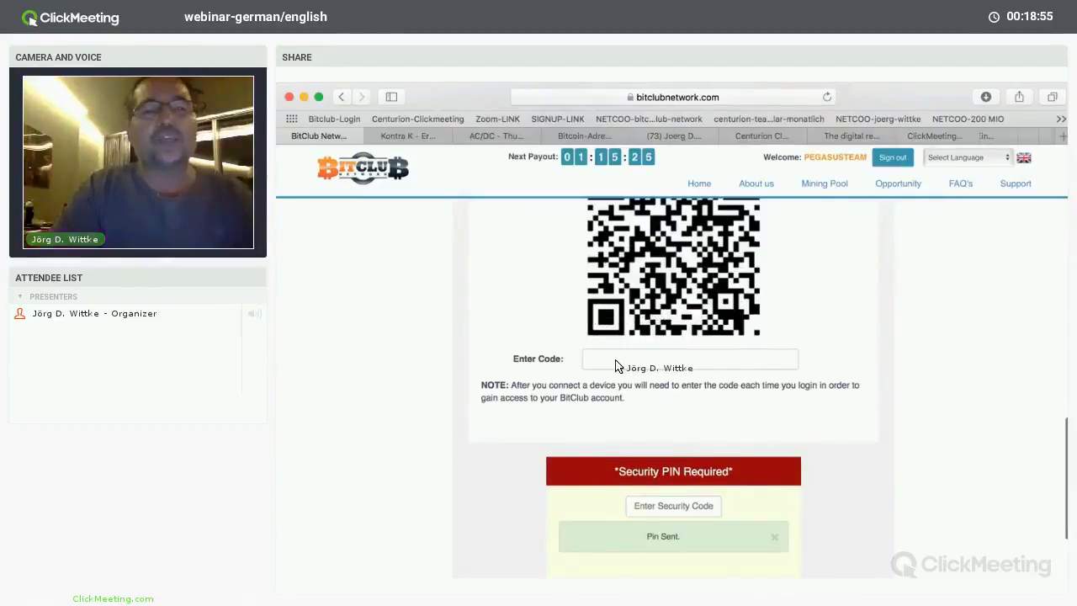
pyautogui.click(694, 362)
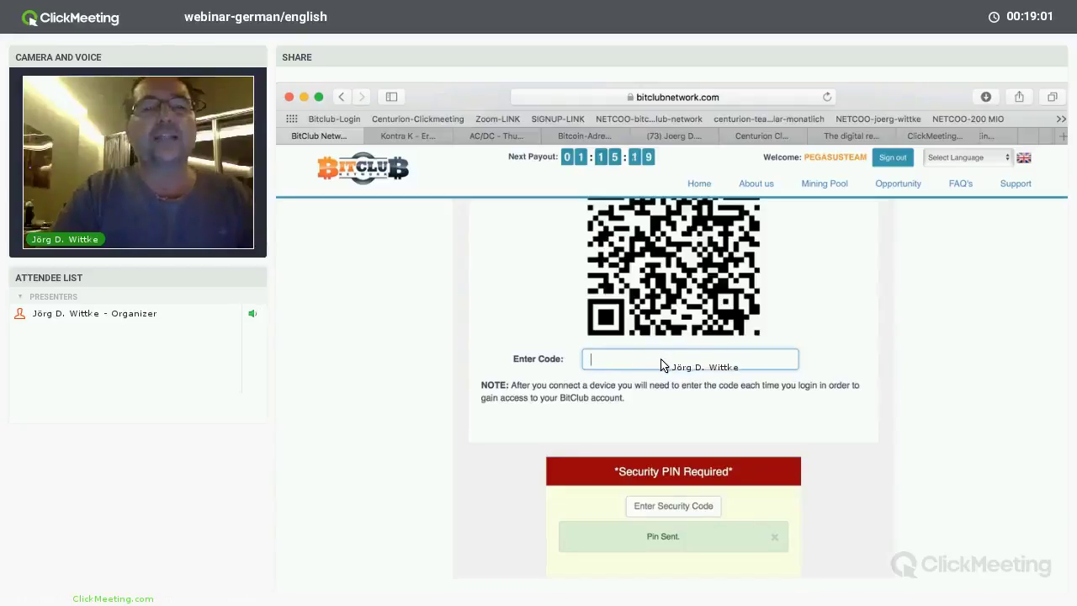
pyautogui.scroll(-3, 673, 464)
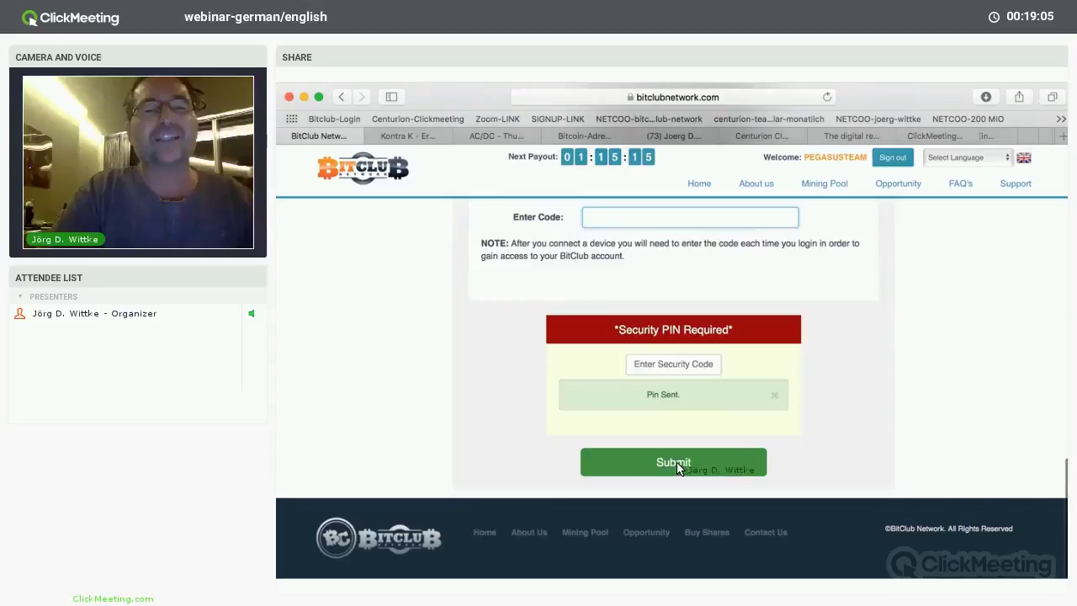
pyautogui.scroll(1, 671, 429)
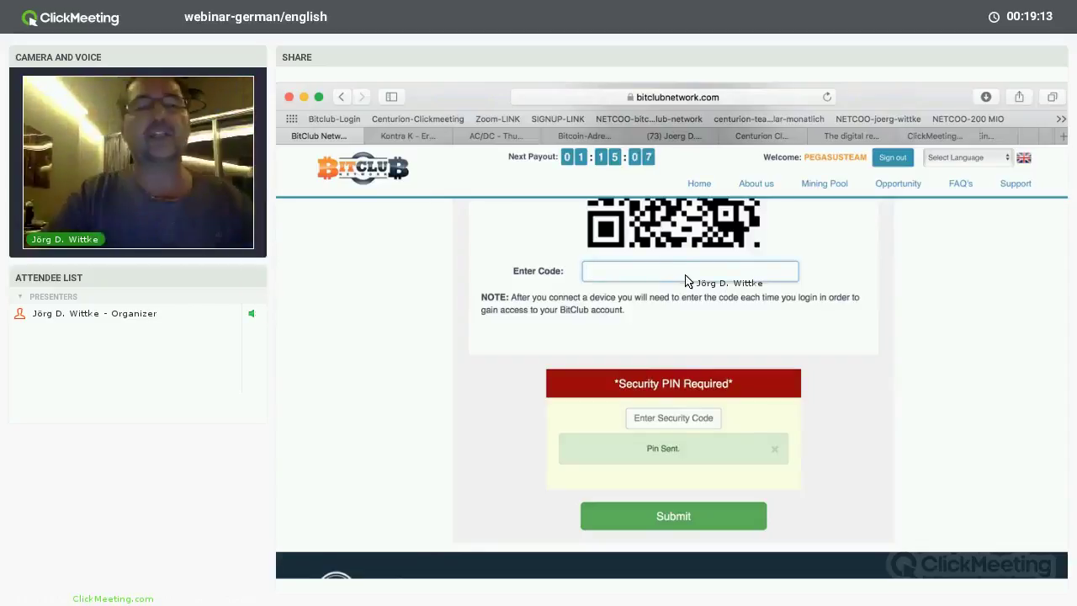
pyautogui.scroll(2, 668, 425)
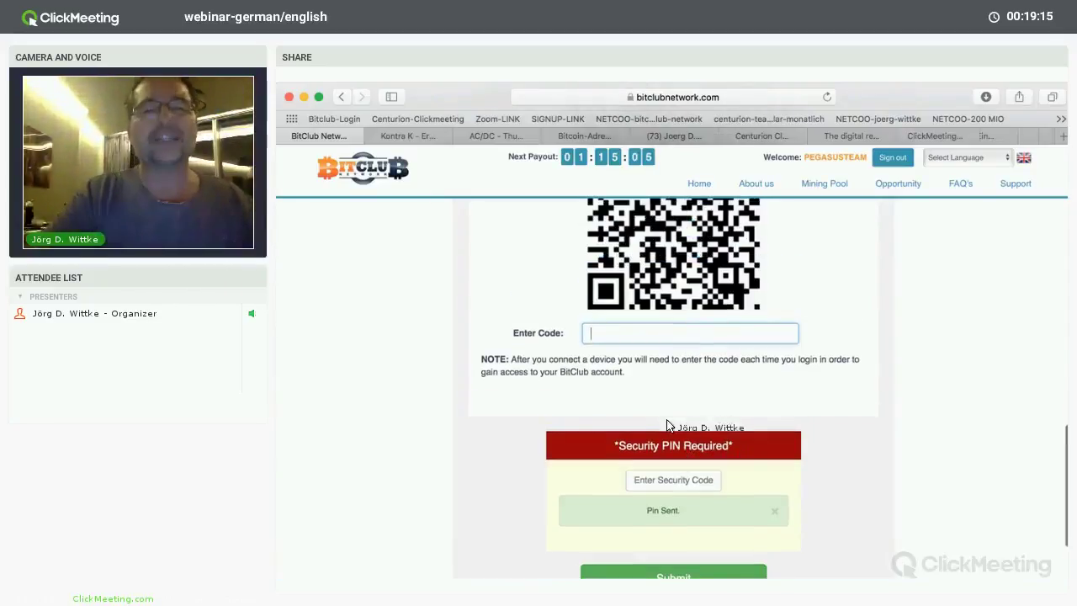
pyautogui.scroll(-3, 678, 463)
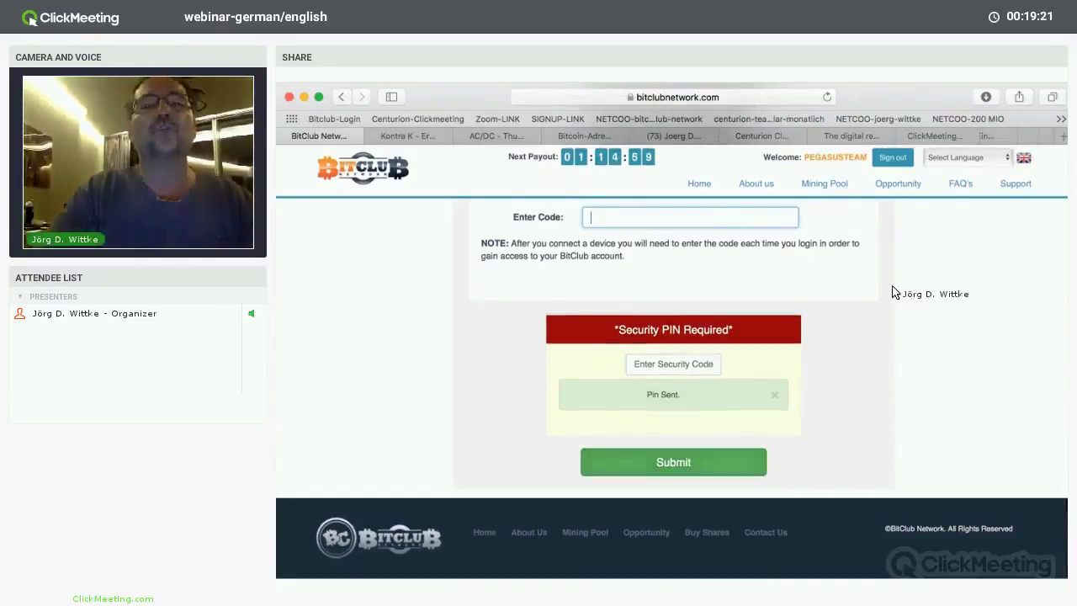
pyautogui.scroll(15, 900, 174)
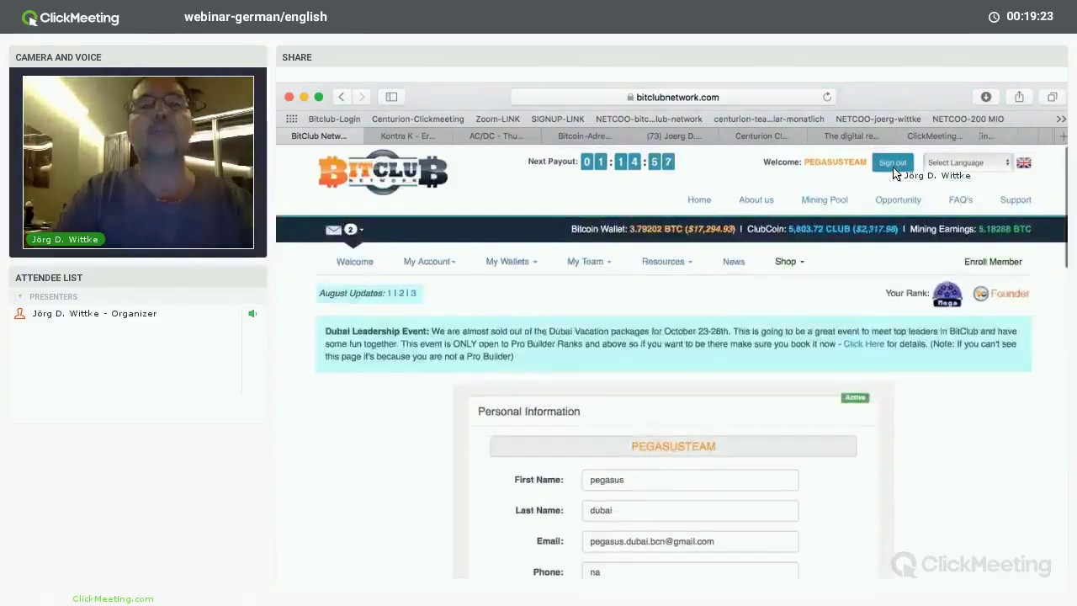
# - Sign out, then log back in with the saved credentials to reach the Google Authenticator prompt
pyautogui.click(893, 167)
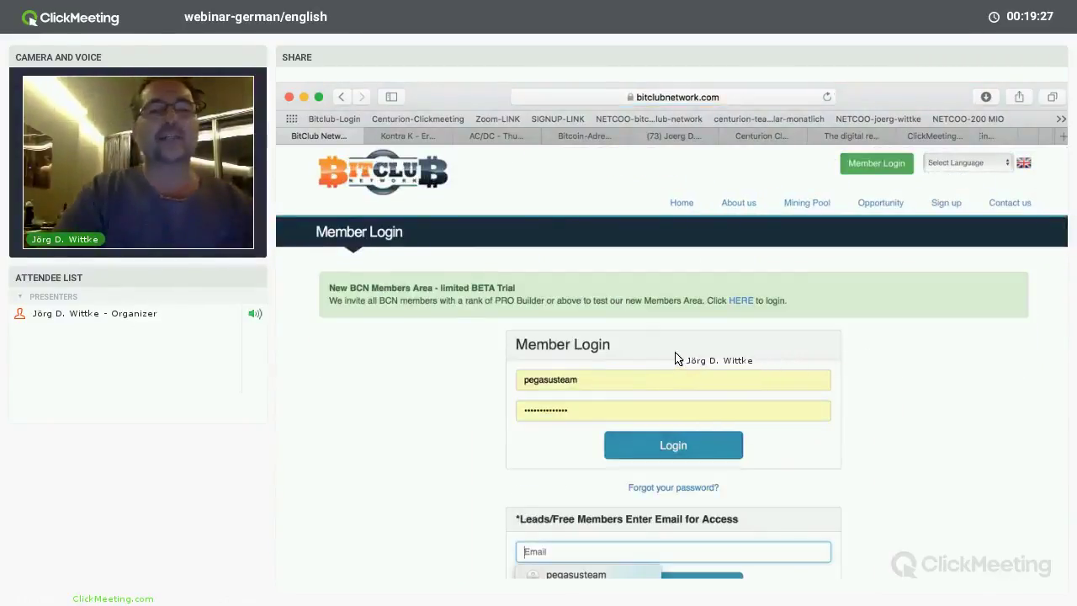
pyautogui.scroll(-2, 673, 358)
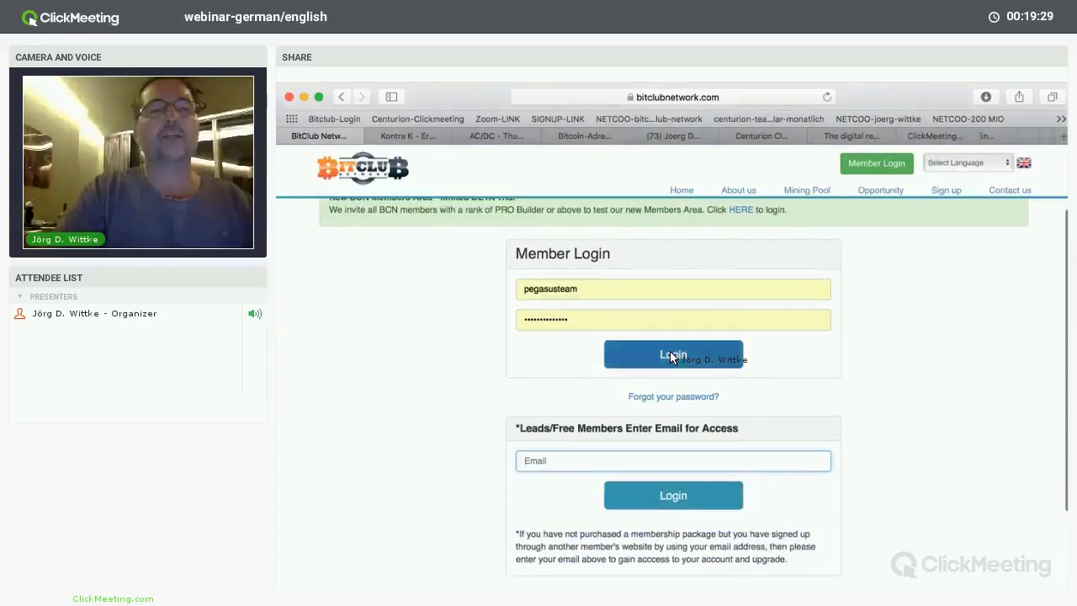
pyautogui.click(672, 355)
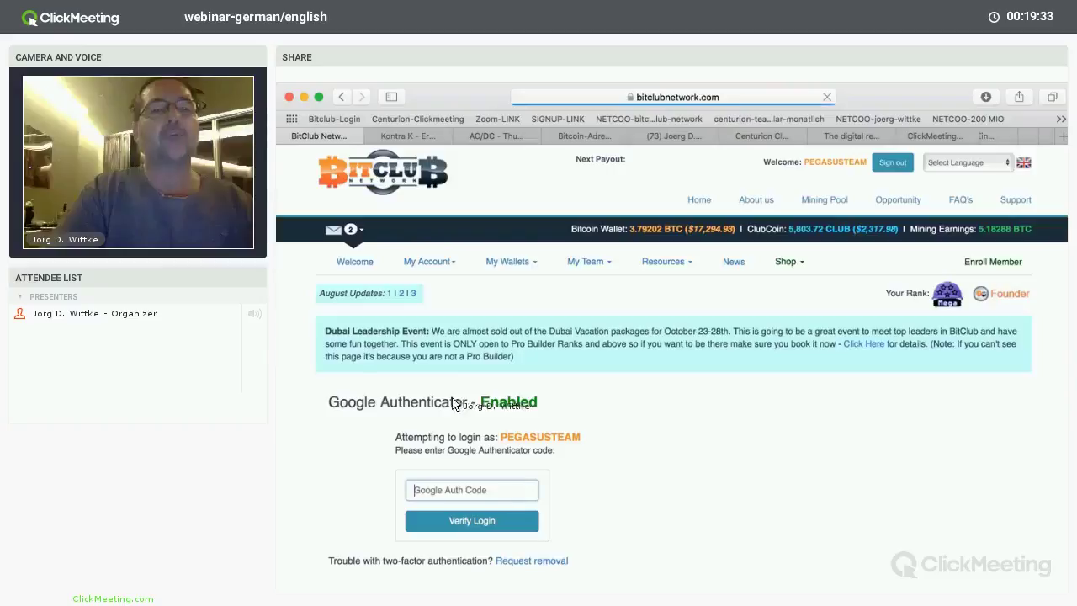
pyautogui.scroll(-2, 481, 388)
pyautogui.scroll(-1, 481, 388)
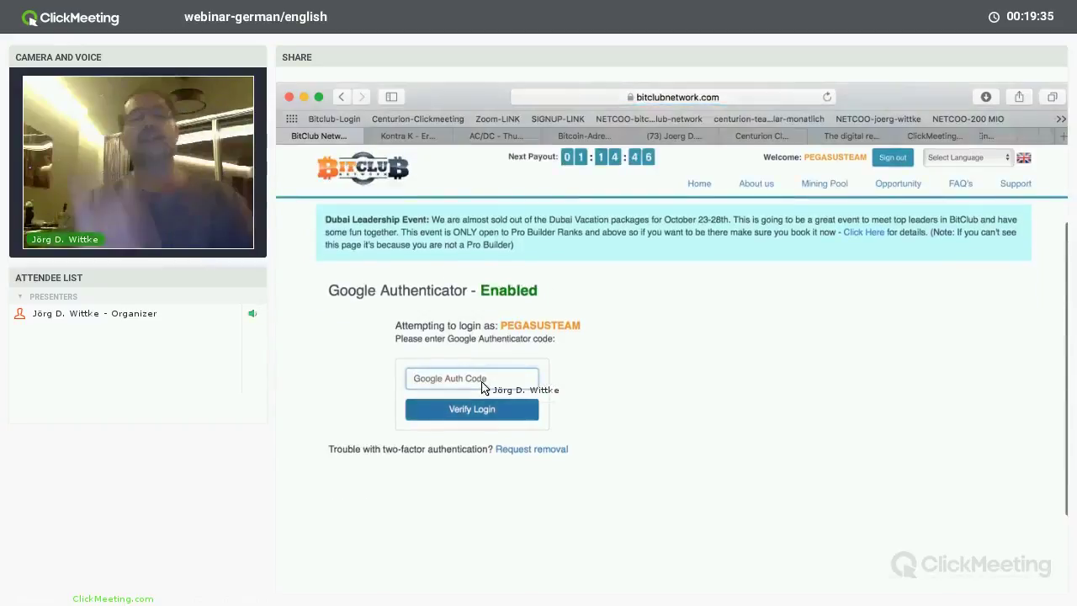
# - Enter the current six-digit Google Auth code and verify the login
pyautogui.click(482, 383)
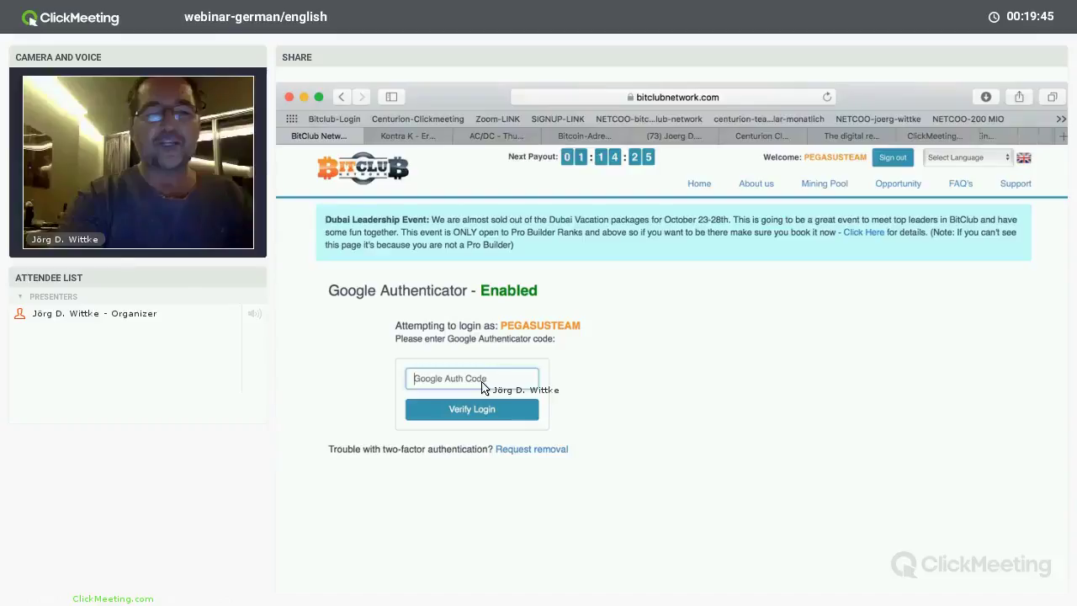
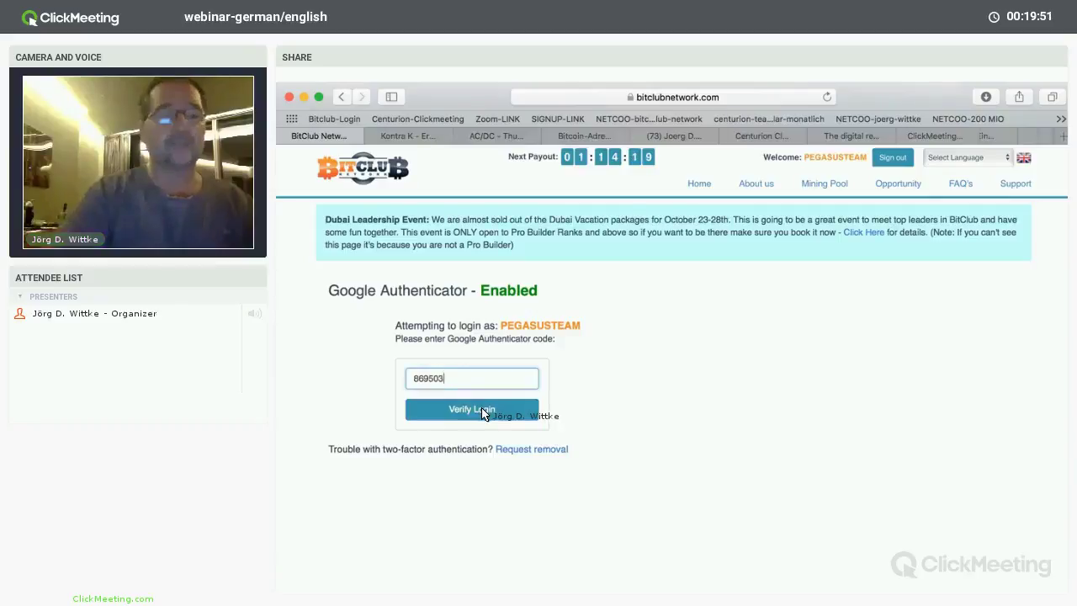
pyautogui.click(482, 411)
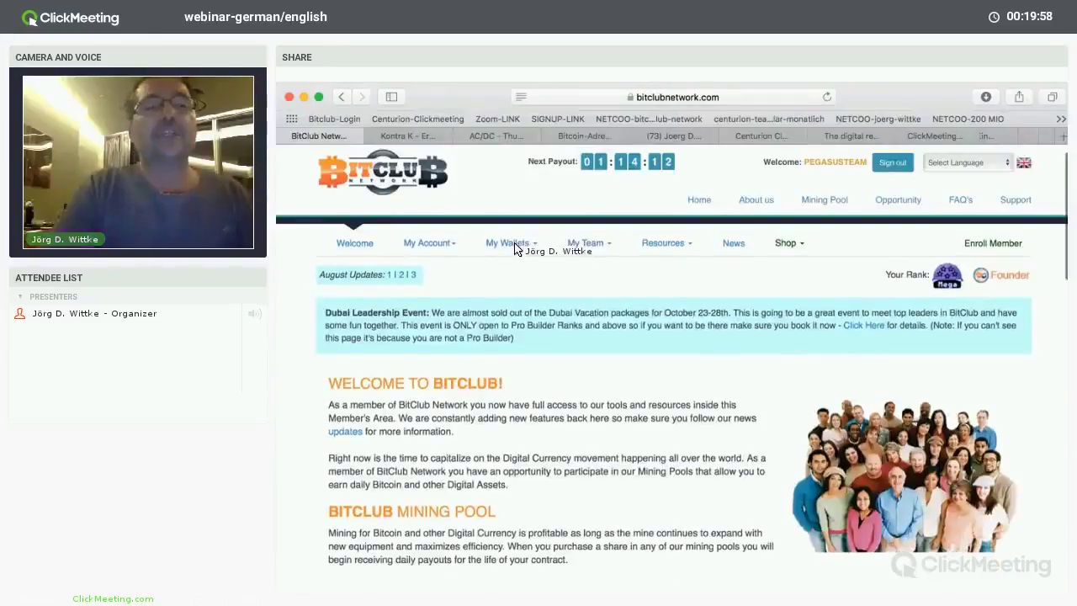
# - Open My Wallets > Bitcoin Wallet, review the Wallet Transactions table, and return to the top
pyautogui.click(510, 243)
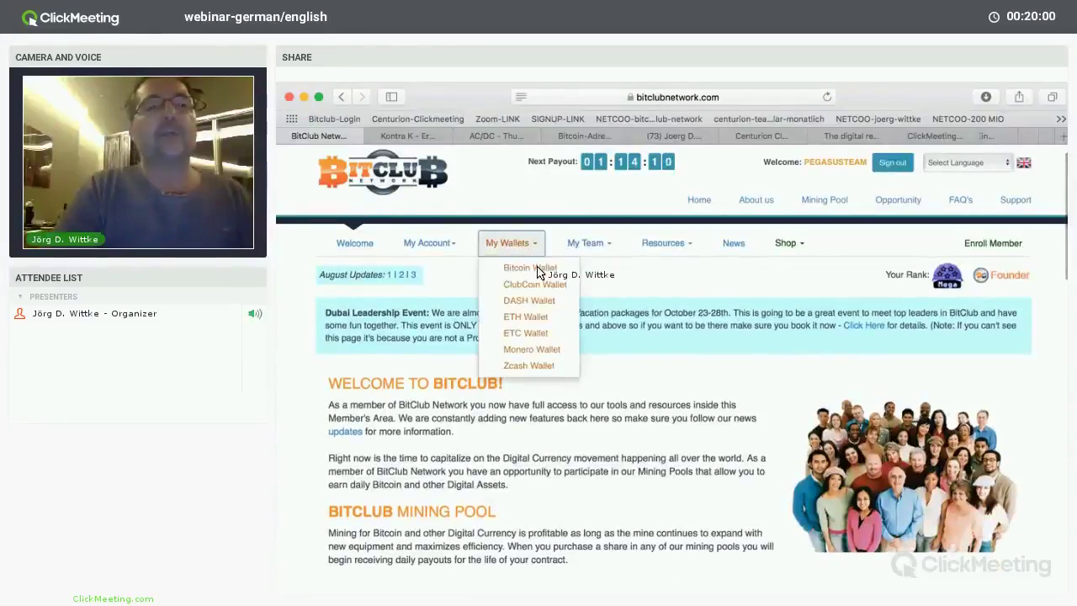
pyautogui.click(537, 270)
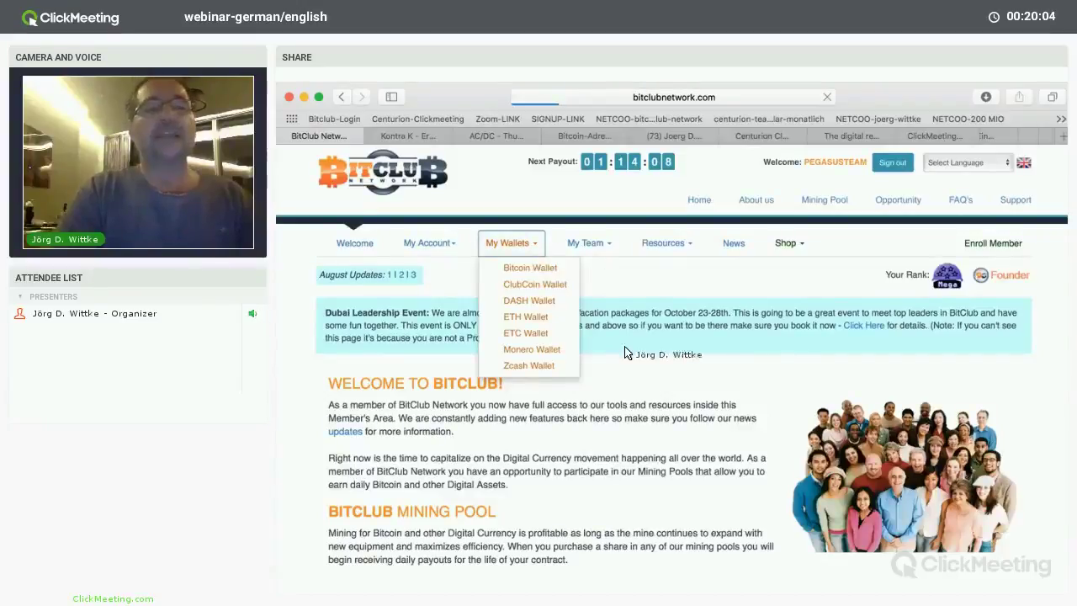
pyautogui.scroll(-5, 626, 381)
pyautogui.scroll(-2, 627, 381)
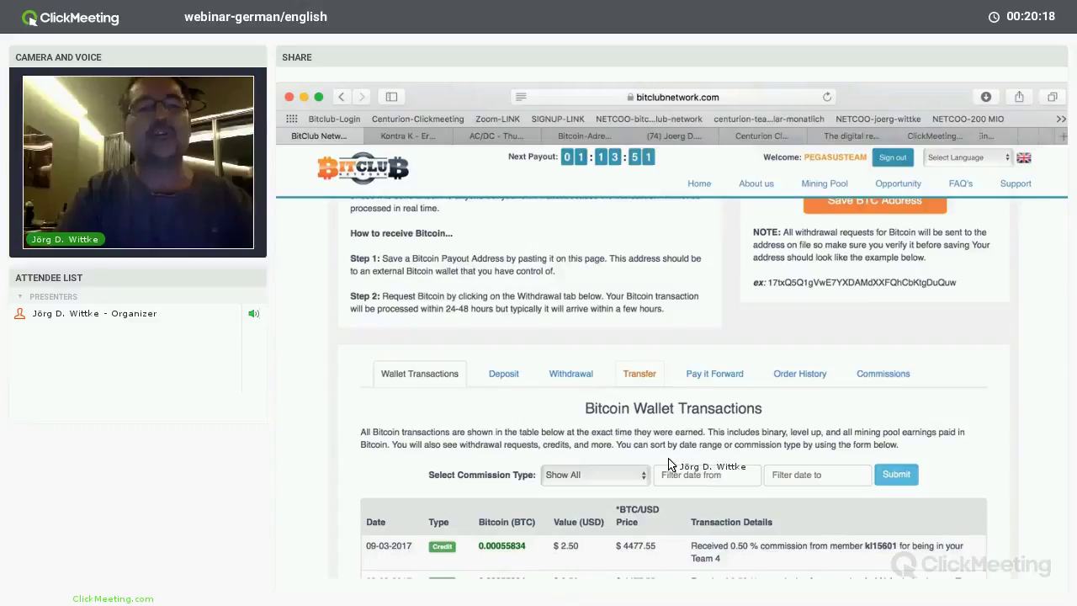
pyautogui.scroll(-3, 669, 464)
pyautogui.scroll(-2, 669, 465)
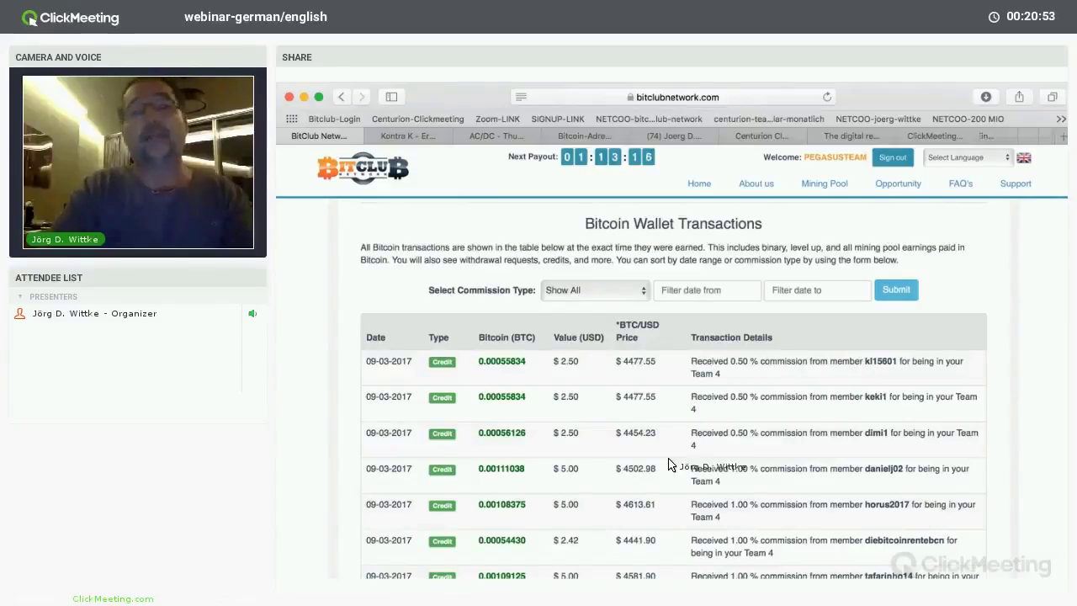
pyautogui.press('super+bracketleft')
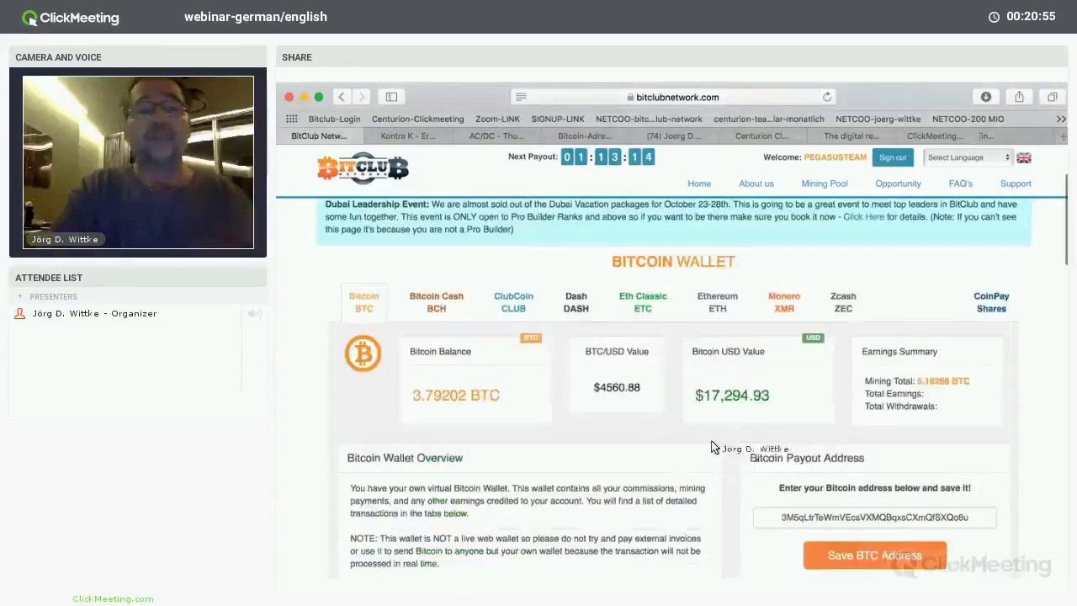